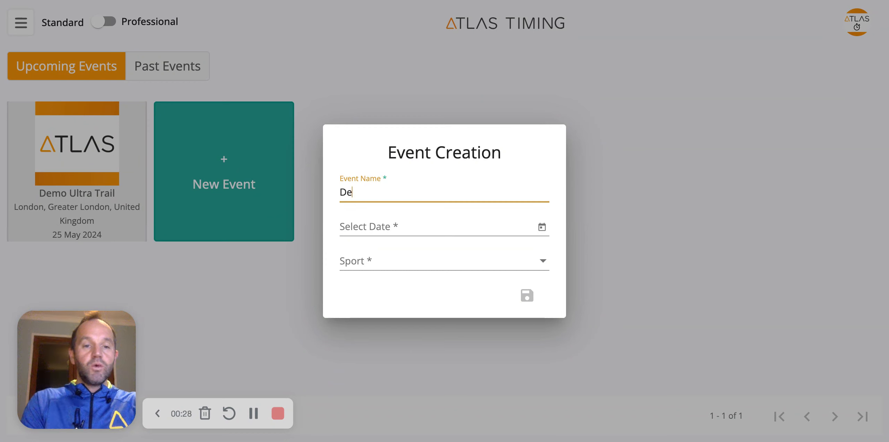
Name the new event Demo 10k Event and set its date to 27 Jan 2024
{"action": "type", "text": "10"}
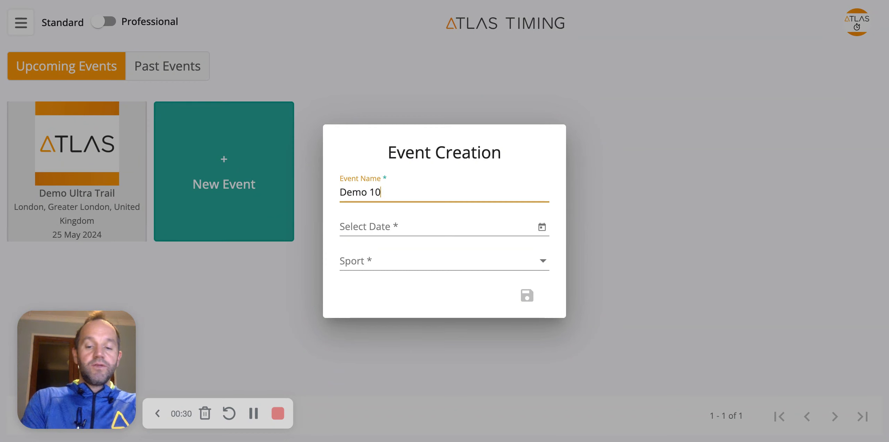
{"action": "type", "text": "k Event"}
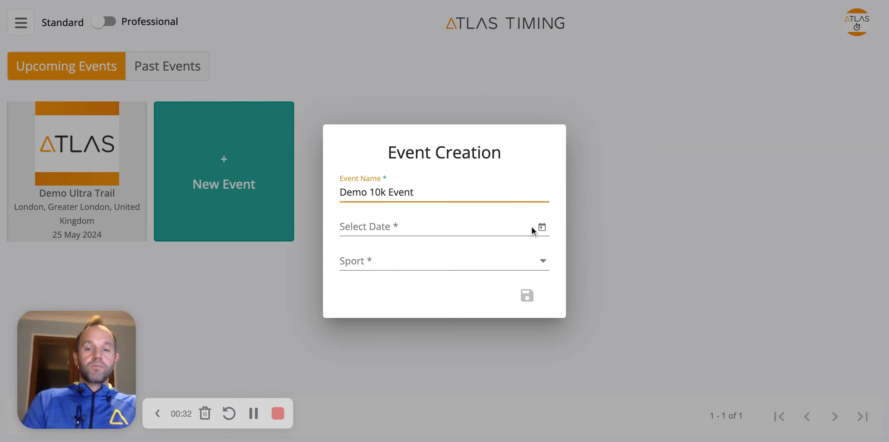
{"action": "left_click", "coordinate": [542, 229]}
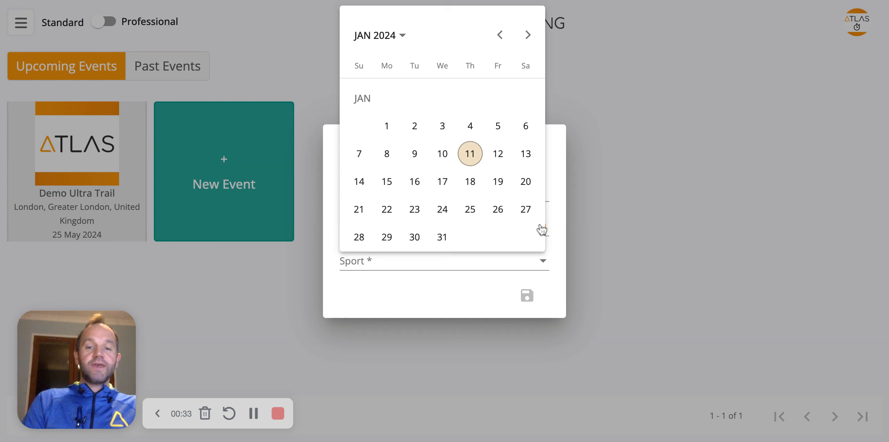
{"action": "left_click", "coordinate": [525, 208]}
Choose the event's sport from the list and save the new event
{"action": "left_click", "coordinate": [383, 261]}
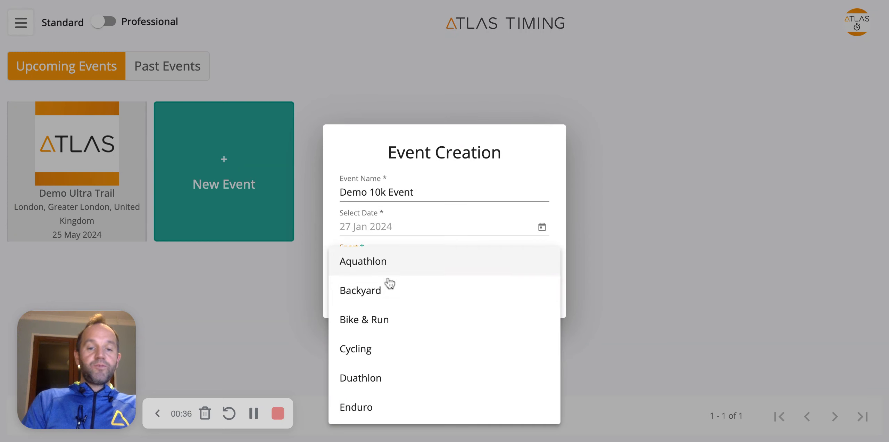
{"action": "scroll", "coordinate": [389, 283], "scroll_direction": "down", "scroll_amount": 2}
{"action": "scroll", "coordinate": [389, 313], "scroll_direction": "down", "scroll_amount": 3}
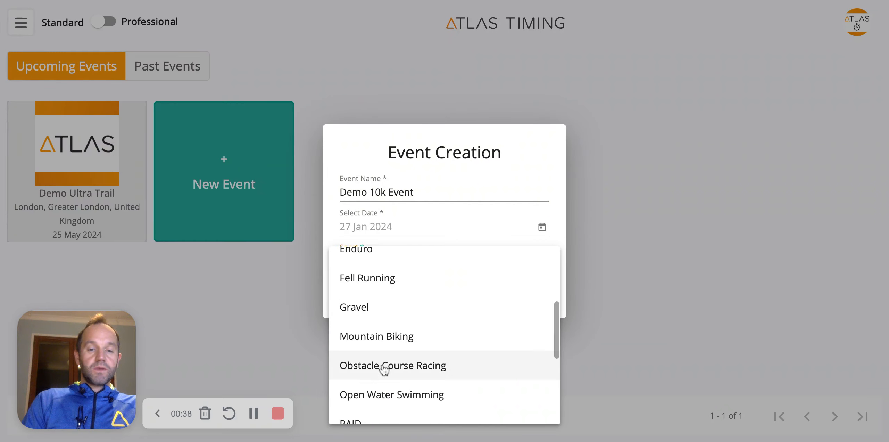
{"action": "scroll", "coordinate": [383, 370], "scroll_direction": "down", "scroll_amount": 3}
{"action": "left_click", "coordinate": [372, 385]}
{"action": "left_click", "coordinate": [527, 297]}
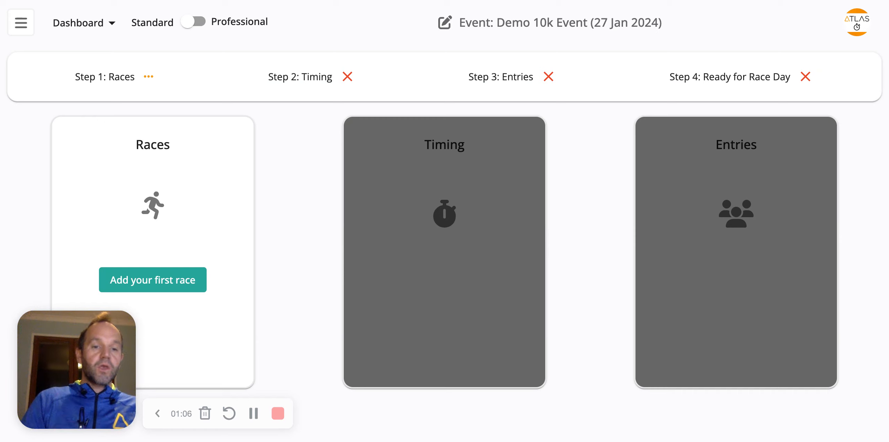
Add the first race named 10k with the By Gender Only category group and save it
{"action": "left_click", "coordinate": [155, 277]}
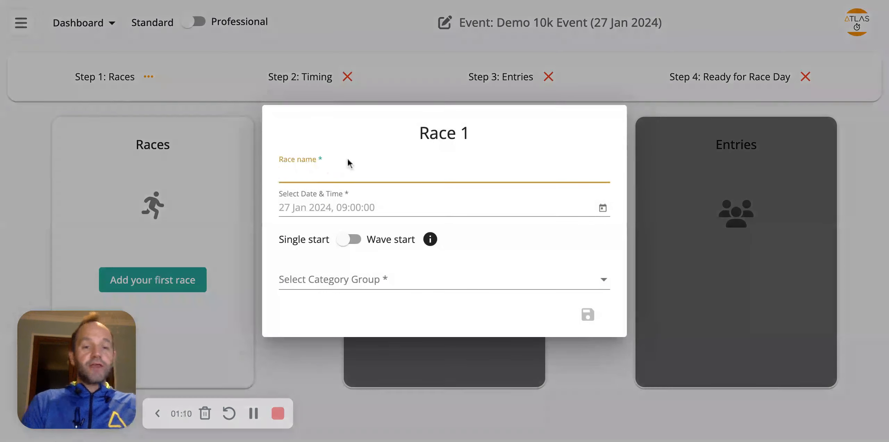
{"action": "type", "text": "10k"}
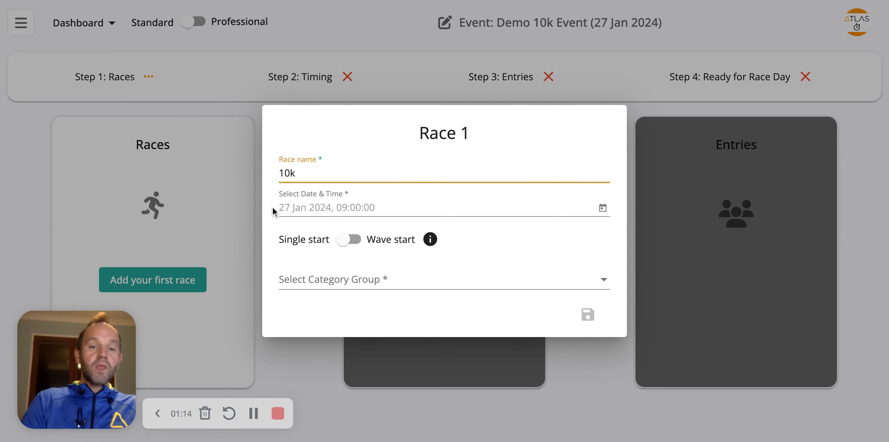
{"action": "left_click", "coordinate": [334, 283]}
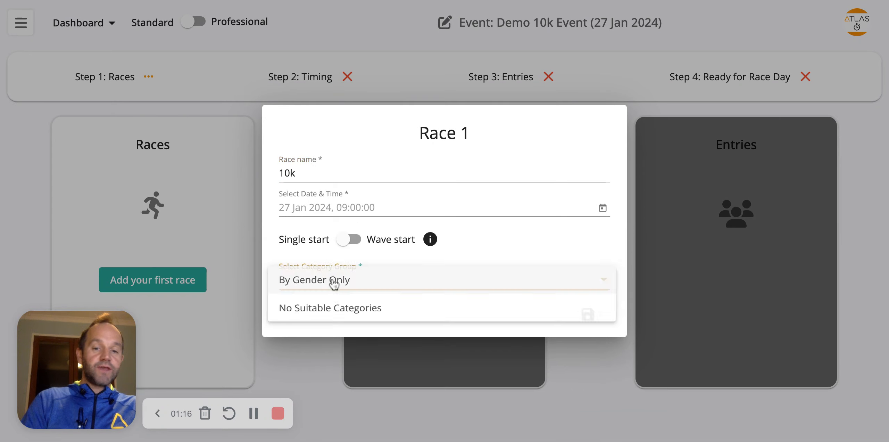
{"action": "left_click", "coordinate": [319, 283]}
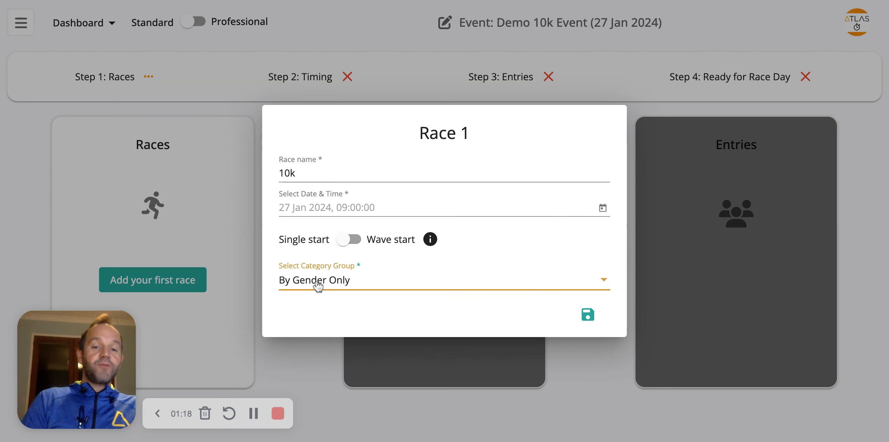
{"action": "left_click", "coordinate": [586, 324]}
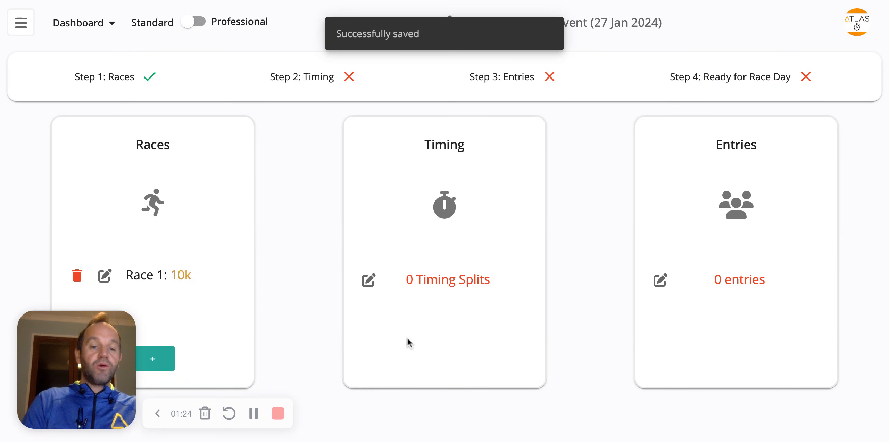
Add a second race named 5k with the By Gender Only category group and save it
{"action": "left_click", "coordinate": [172, 361]}
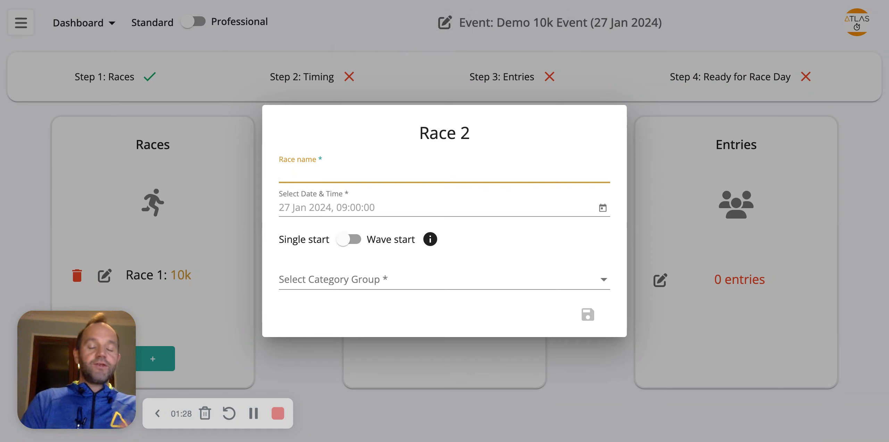
{"action": "type", "text": "5k"}
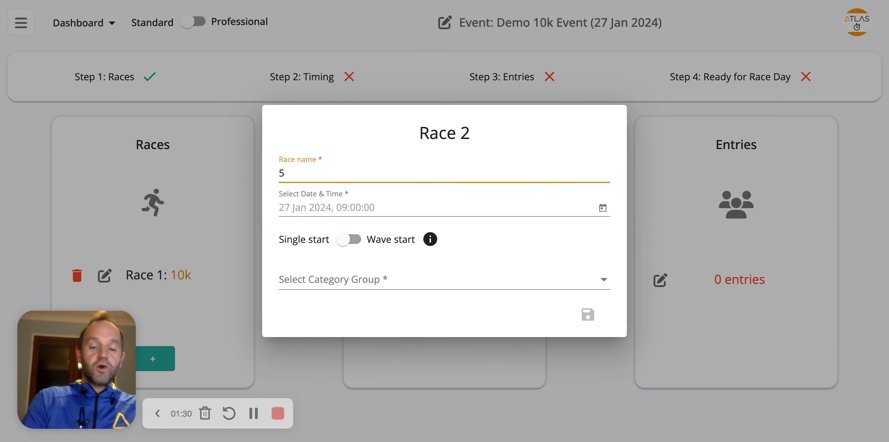
{"action": "left_click", "coordinate": [330, 278]}
{"action": "left_click", "coordinate": [306, 287]}
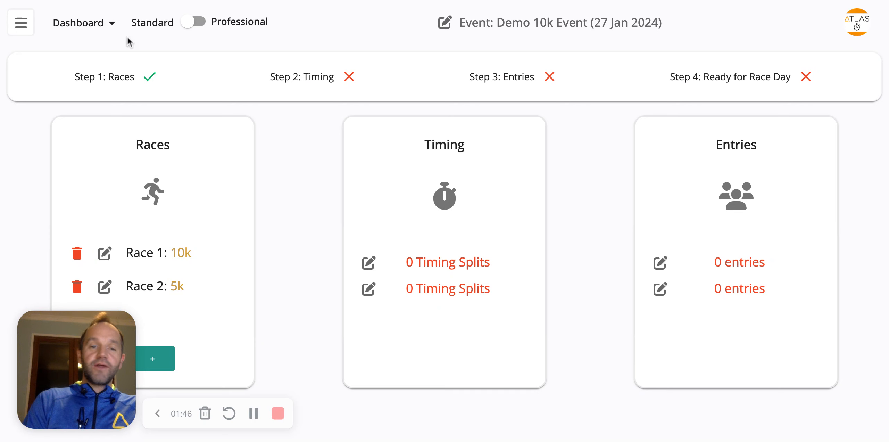
Open the timing setup for the 10k race and create a timing point named 5k split
{"action": "mouse_move", "coordinate": [132, 73]}
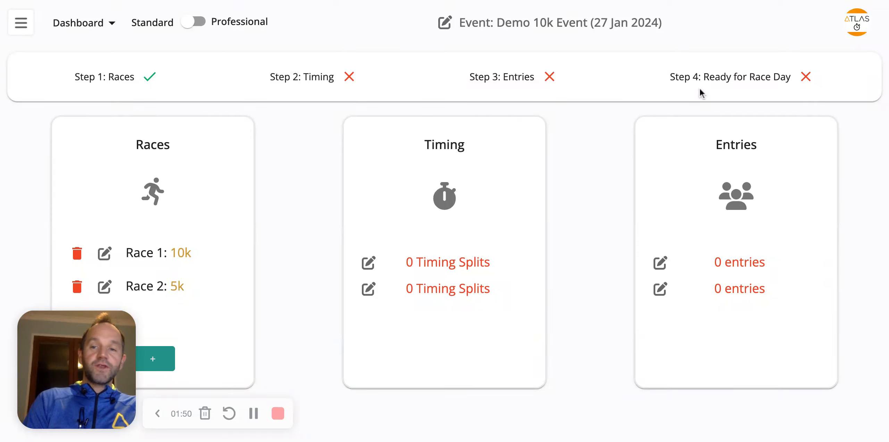
{"action": "left_click", "coordinate": [367, 263]}
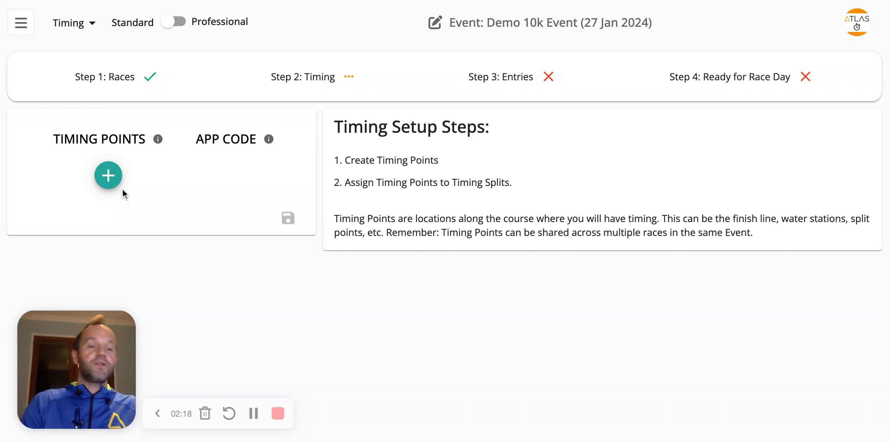
{"action": "left_click", "coordinate": [113, 177]}
{"action": "left_click", "coordinate": [143, 178]}
{"action": "type", "text": "5k split"}
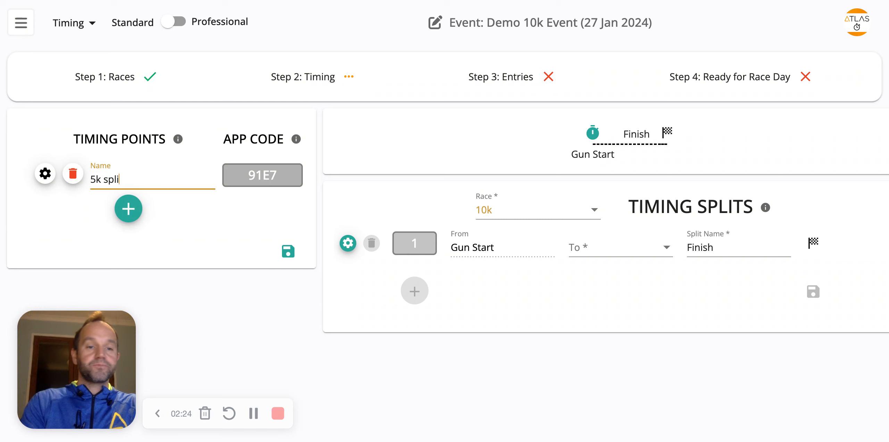
Add a second timing point named Finish Line and save the timing points
{"action": "left_click", "coordinate": [132, 214]}
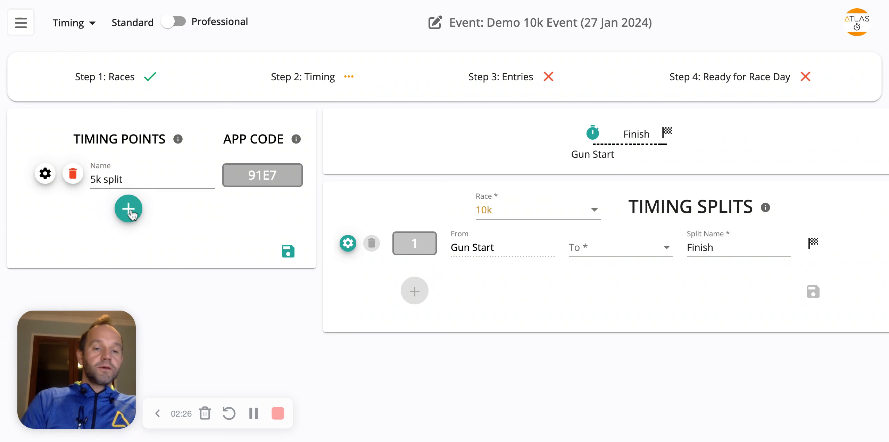
{"action": "left_click", "coordinate": [138, 208]}
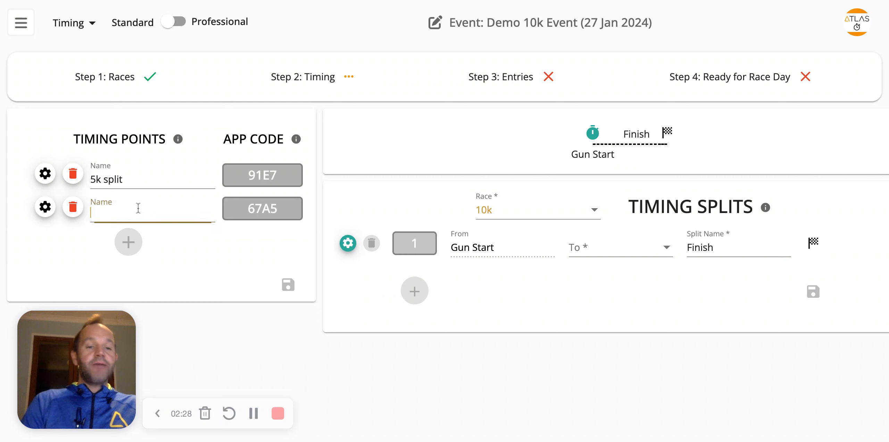
{"action": "type", "text": "Finish Line"}
{"action": "left_click", "coordinate": [288, 285]}
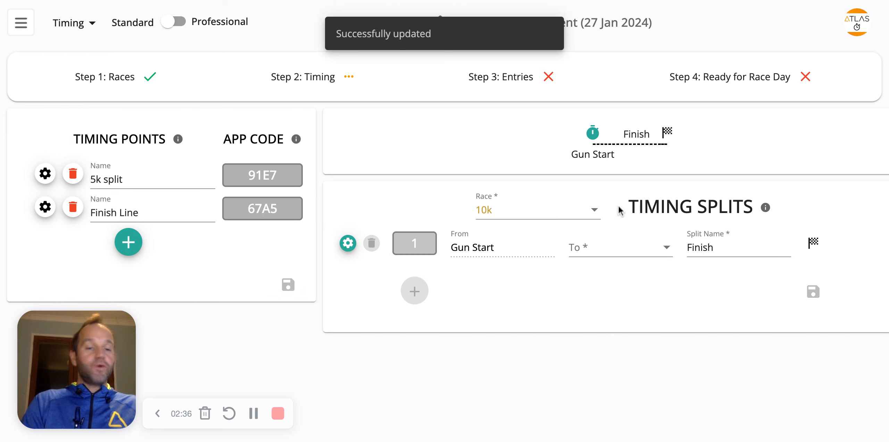
Set the 10k race's first split to end at 5k split and add a second split
{"action": "left_click", "coordinate": [612, 247]}
{"action": "left_click", "coordinate": [598, 252]}
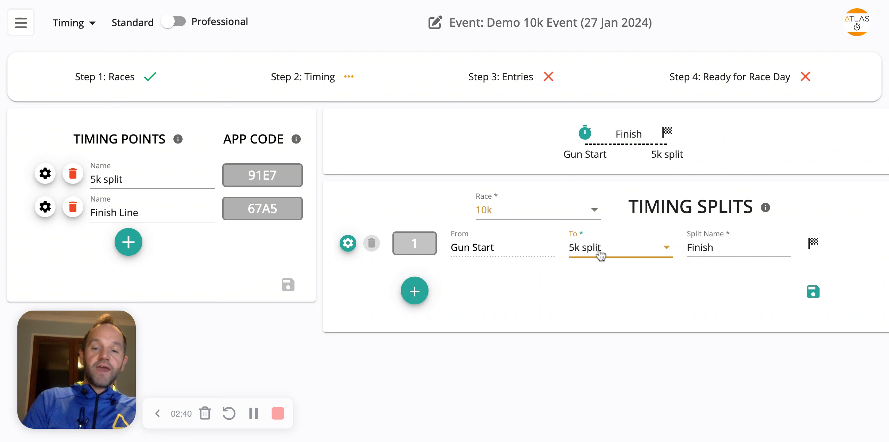
{"action": "left_click", "coordinate": [414, 289]}
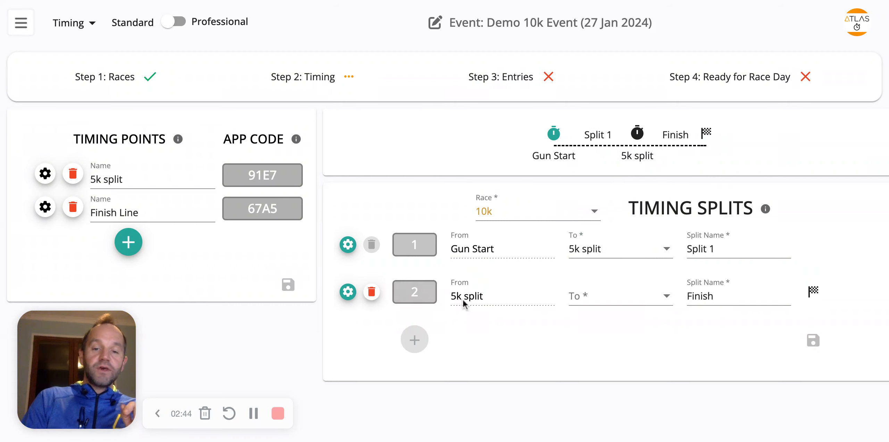
Set the second split to end at Finish Line, save the splits and confirm the race setup is finished
{"action": "left_click", "coordinate": [580, 303]}
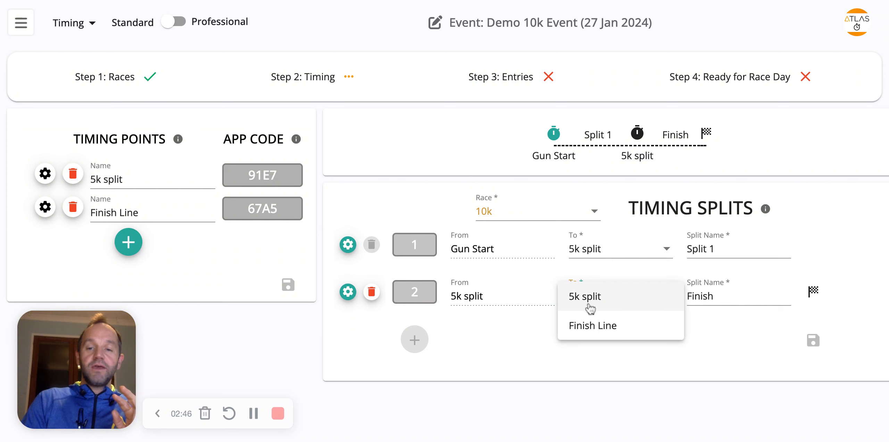
{"action": "left_click", "coordinate": [598, 326]}
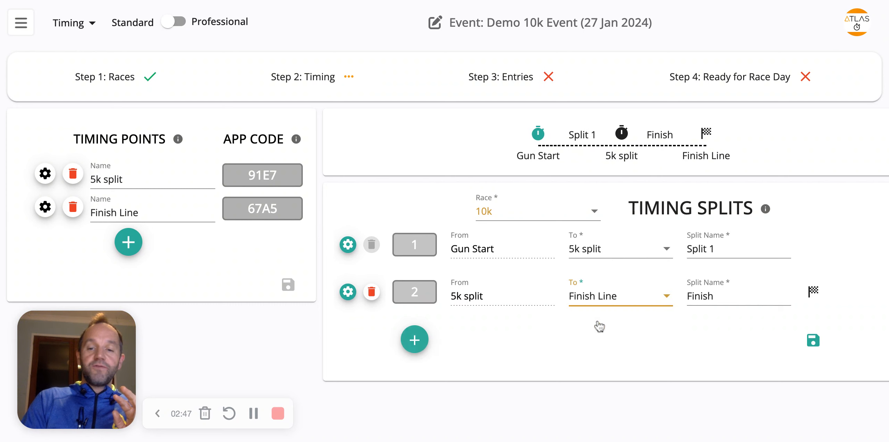
{"action": "left_click", "coordinate": [813, 340]}
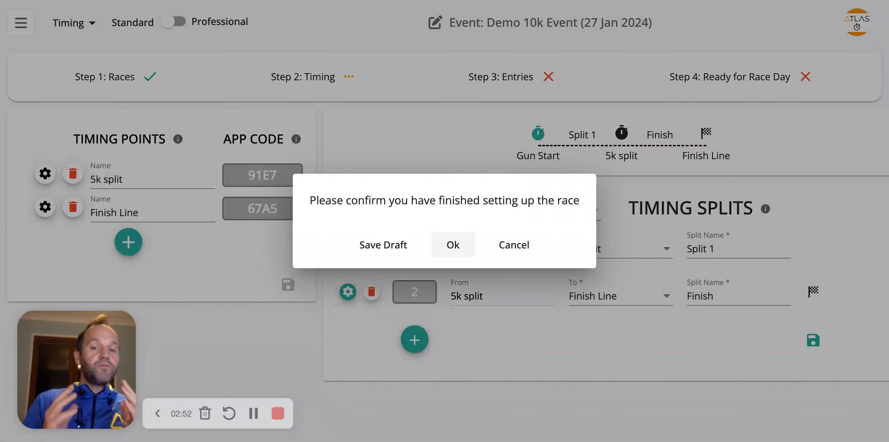
{"action": "left_click", "coordinate": [453, 244]}
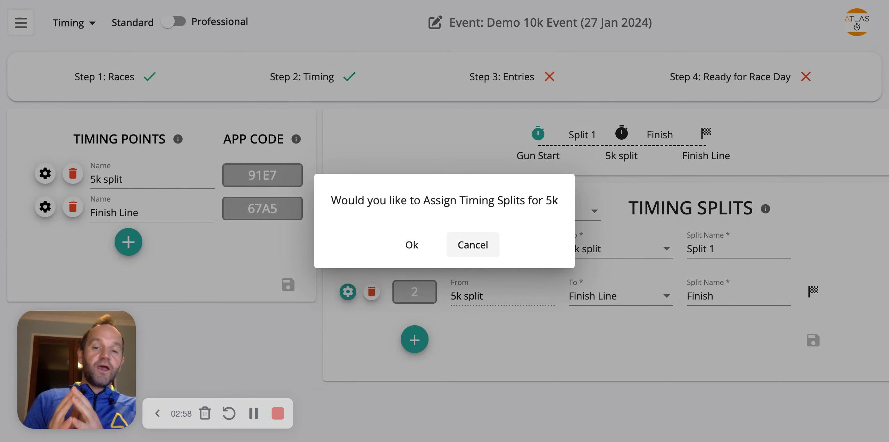
Assign splits for the 5k race with a single split to Finish Line, save and confirm
{"action": "left_click", "coordinate": [413, 247]}
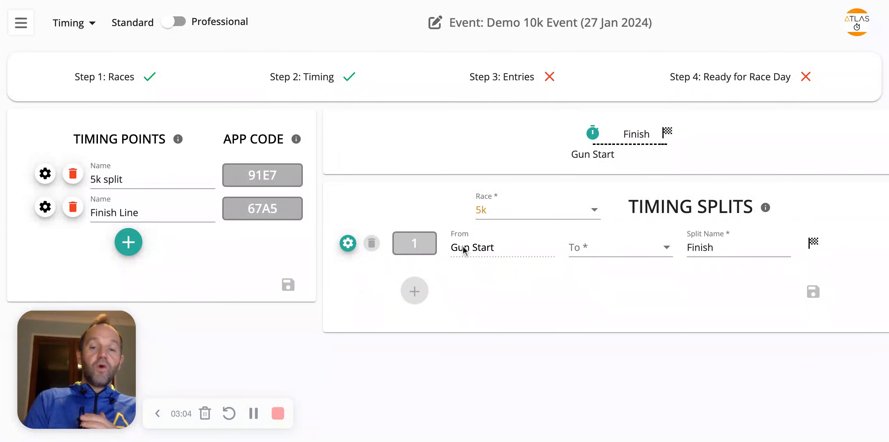
{"action": "left_click", "coordinate": [595, 252]}
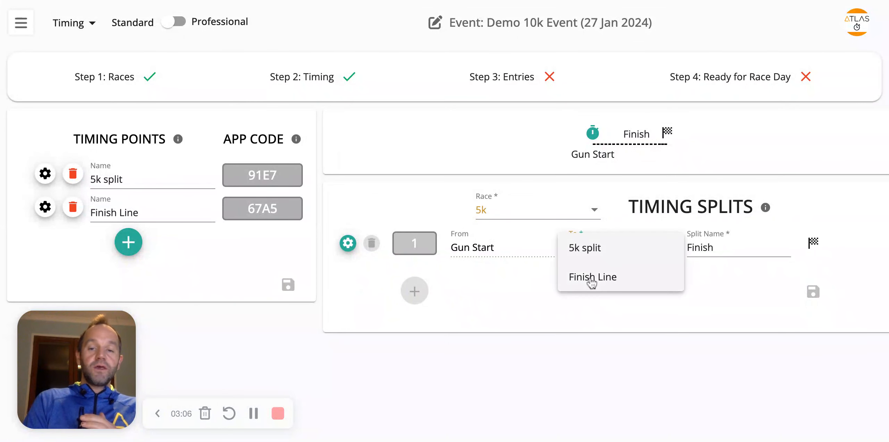
{"action": "left_click", "coordinate": [592, 279]}
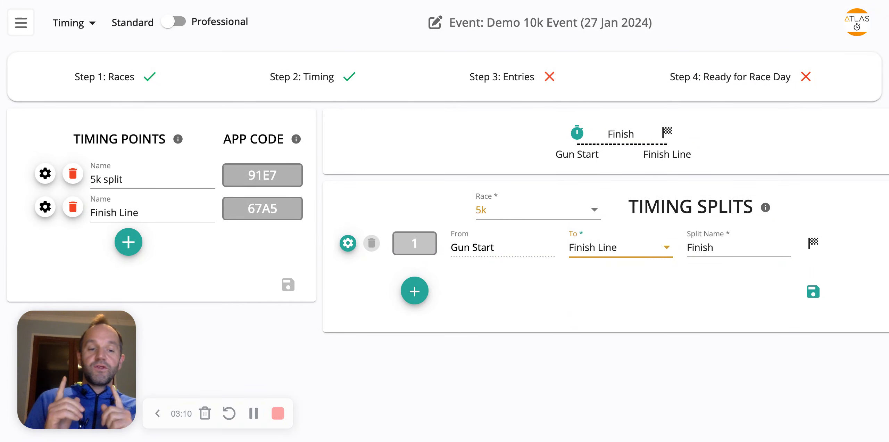
{"action": "left_click", "coordinate": [814, 291]}
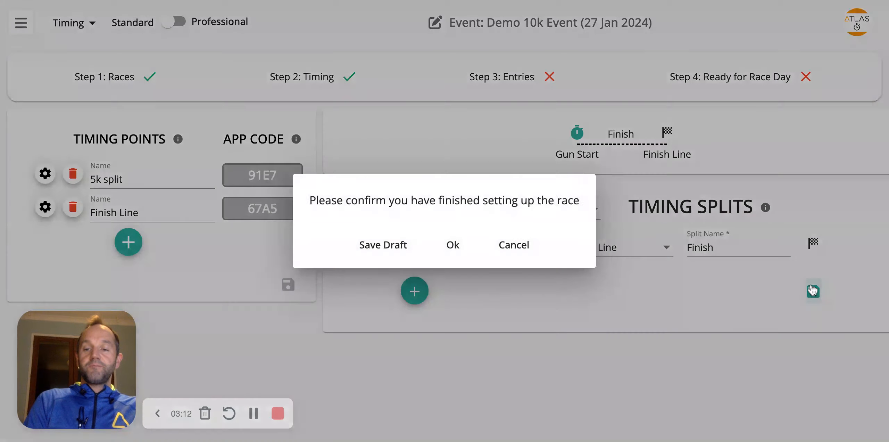
{"action": "left_click", "coordinate": [456, 249]}
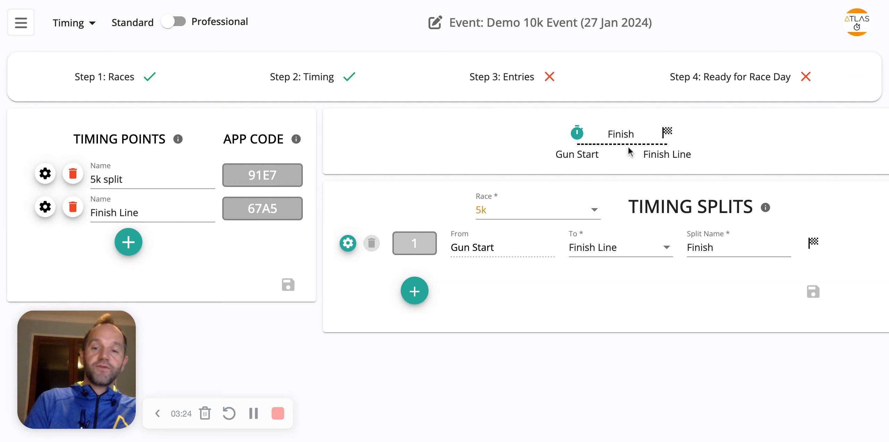
Switch the splits view back to the 10k race, then go to the Entries page
{"action": "left_click", "coordinate": [495, 211]}
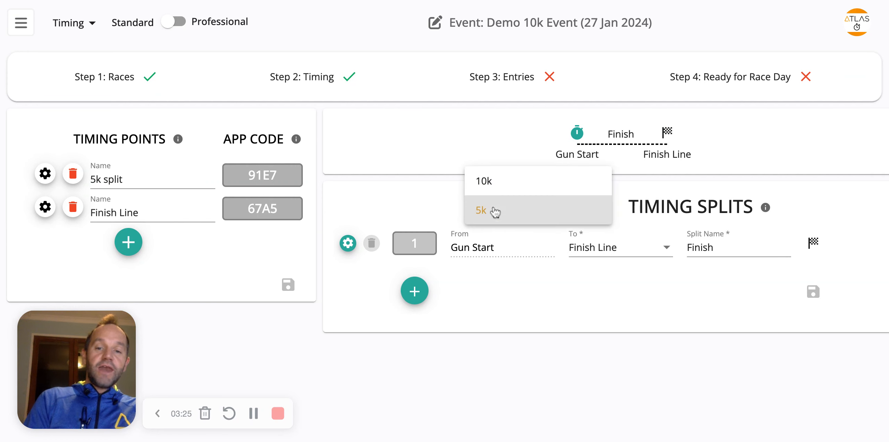
{"action": "left_click", "coordinate": [499, 183]}
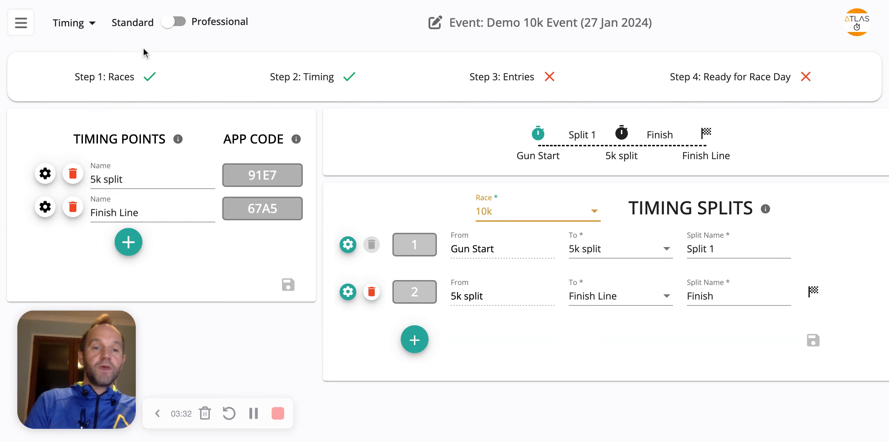
{"action": "left_click", "coordinate": [83, 23]}
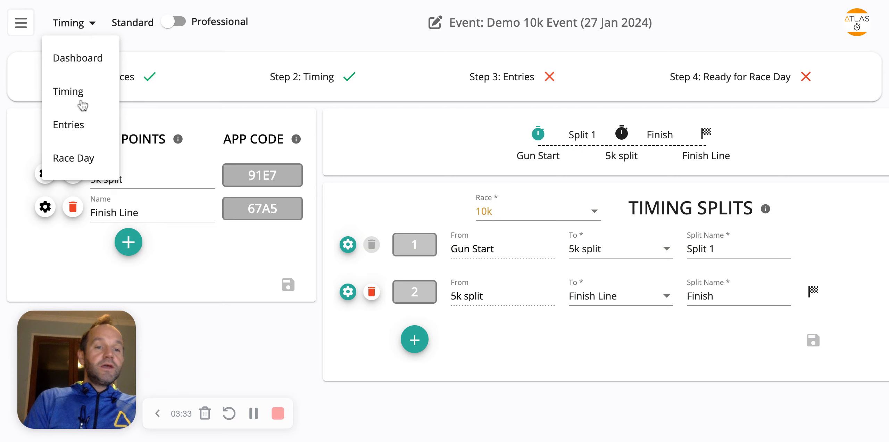
{"action": "left_click", "coordinate": [81, 134]}
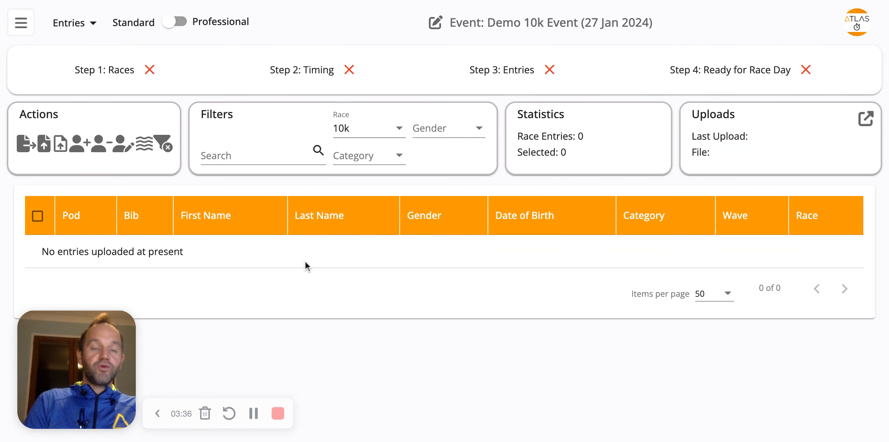
Upload the entries file CSV example 10 entries.csv into the 10k race and refresh the page to load the entries
{"action": "left_click", "coordinate": [43, 143]}
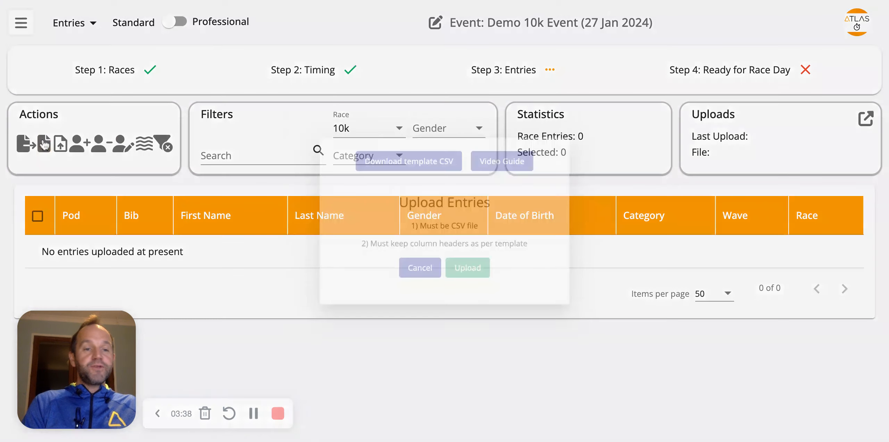
{"action": "left_click", "coordinate": [464, 280]}
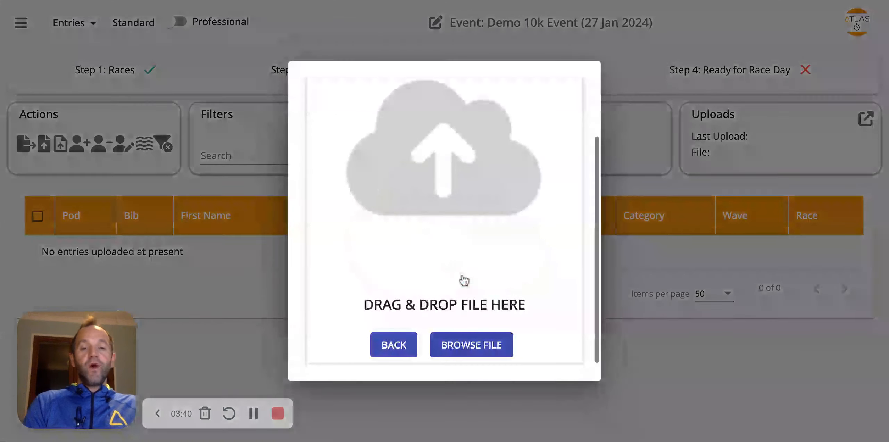
{"action": "left_click", "coordinate": [470, 345]}
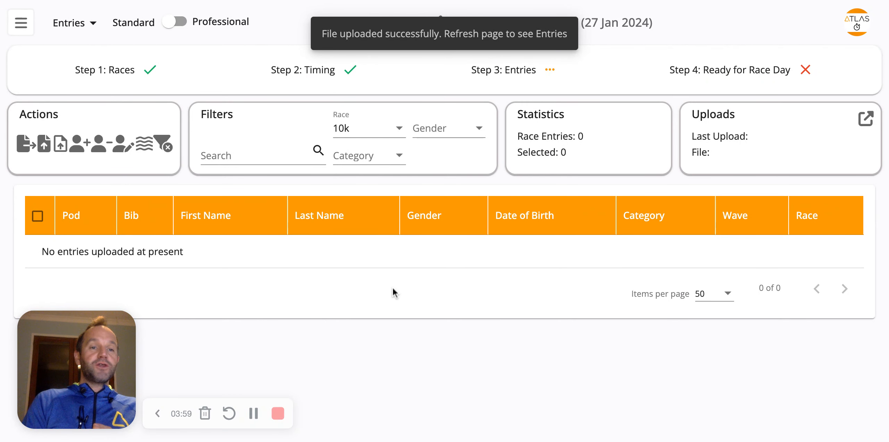
{"action": "key", "text": "ctrl+r"}
{"action": "scroll", "coordinate": [378, 349], "scroll_direction": "down", "scroll_amount": 1}
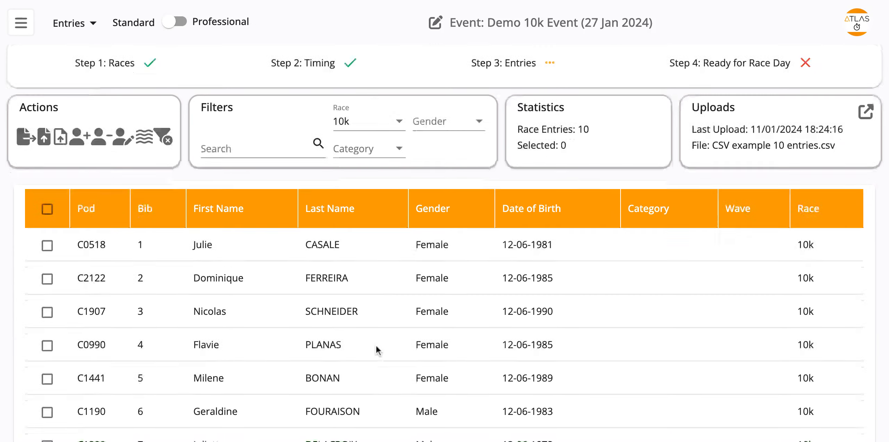
{"action": "scroll", "coordinate": [378, 350], "scroll_direction": "down", "scroll_amount": 5}
{"action": "scroll", "coordinate": [378, 349], "scroll_direction": "up", "scroll_amount": 6}
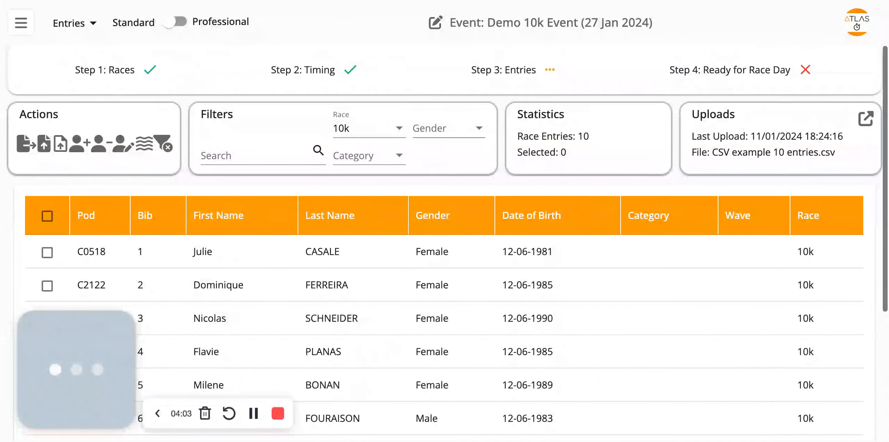
Switch the race filter to 5k, upload CSV example 10 entries.csv for that race and refresh the page
{"action": "left_click", "coordinate": [375, 132]}
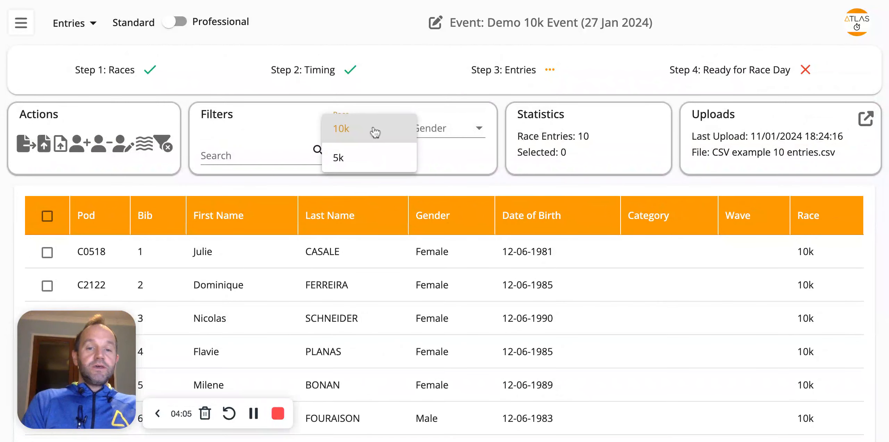
{"action": "left_click", "coordinate": [366, 157]}
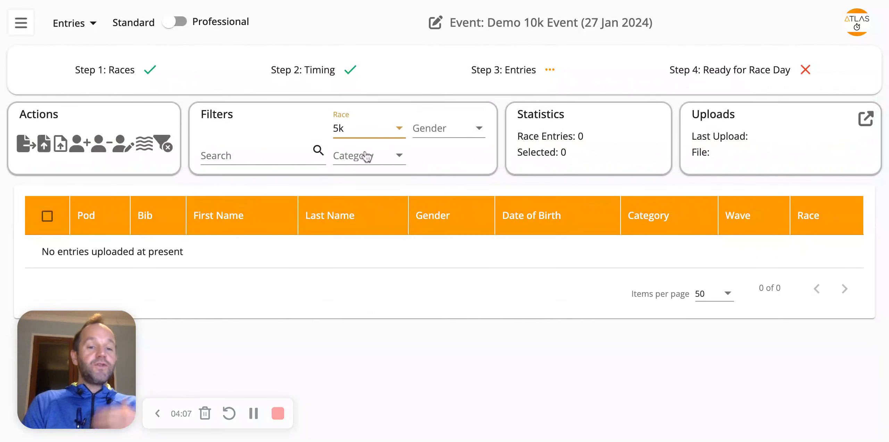
{"action": "left_click", "coordinate": [46, 145]}
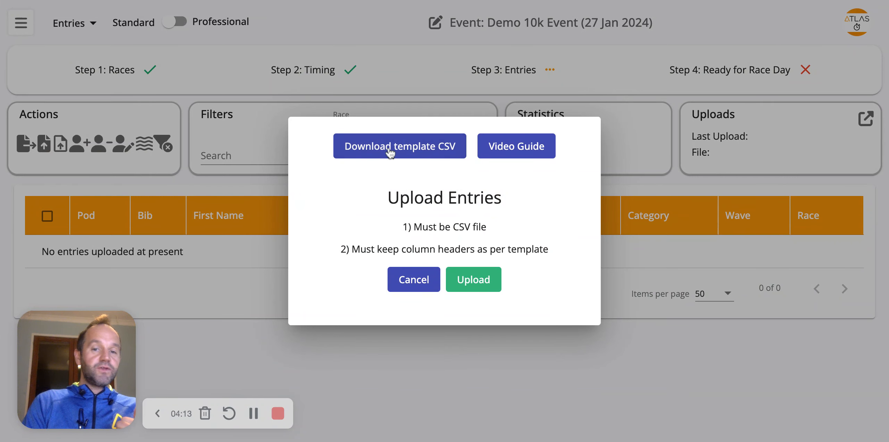
{"action": "left_click", "coordinate": [481, 287]}
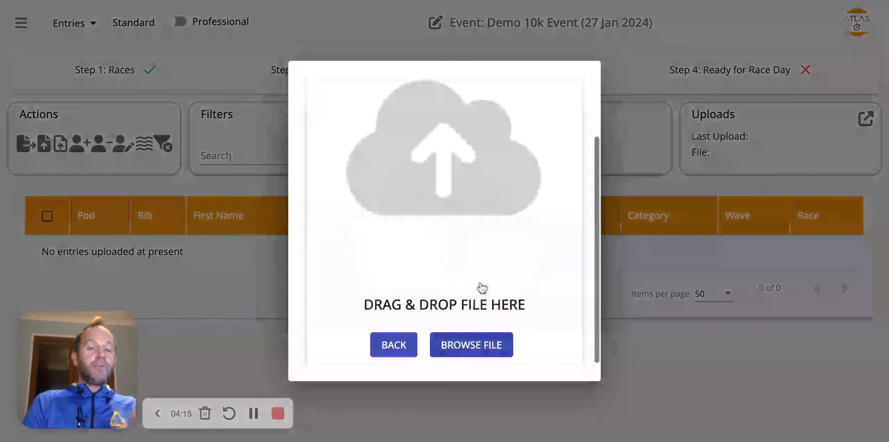
{"action": "left_click", "coordinate": [473, 344]}
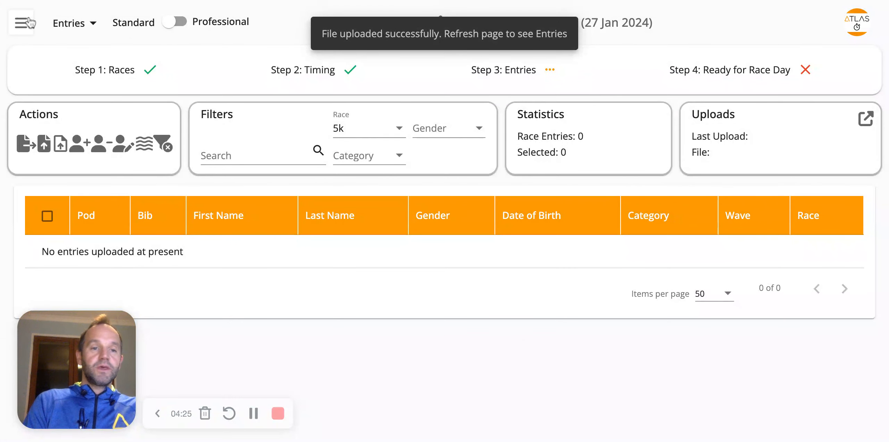
{"action": "key", "text": "super+r"}
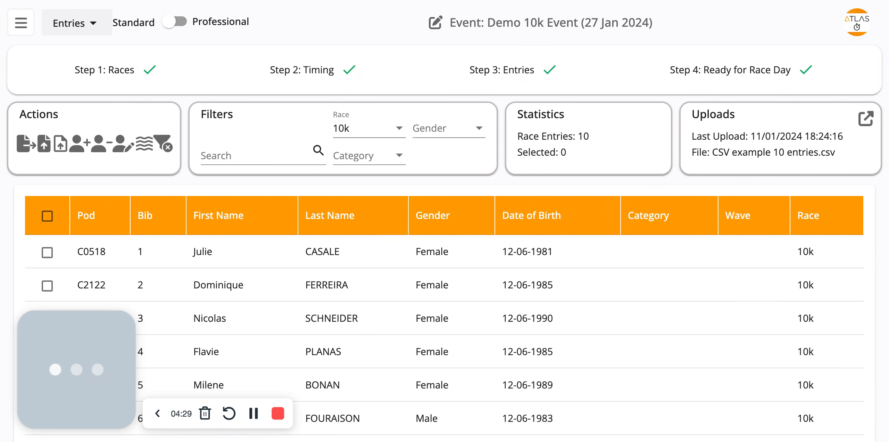
Filter the entries list by the 5k race and review its uploaded entries
{"action": "left_click", "coordinate": [364, 134]}
{"action": "left_click", "coordinate": [361, 165]}
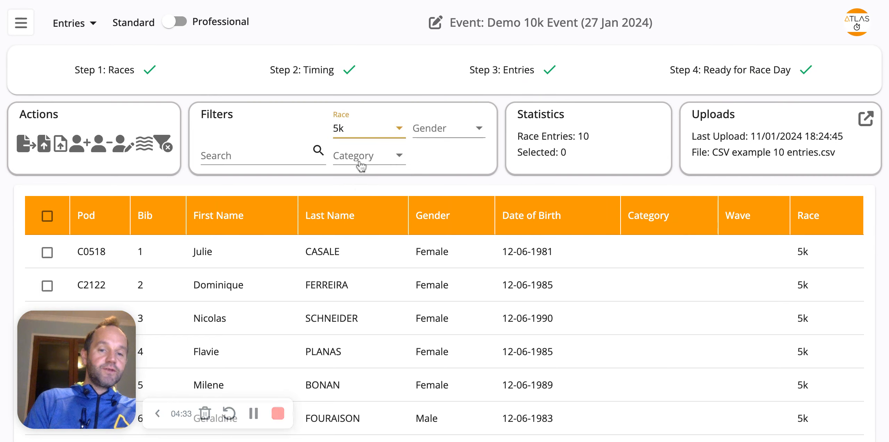
{"action": "scroll", "coordinate": [345, 332], "scroll_direction": "down", "scroll_amount": 4}
{"action": "scroll", "coordinate": [346, 332], "scroll_direction": "up", "scroll_amount": 2}
{"action": "scroll", "coordinate": [346, 331], "scroll_direction": "up", "scroll_amount": 2}
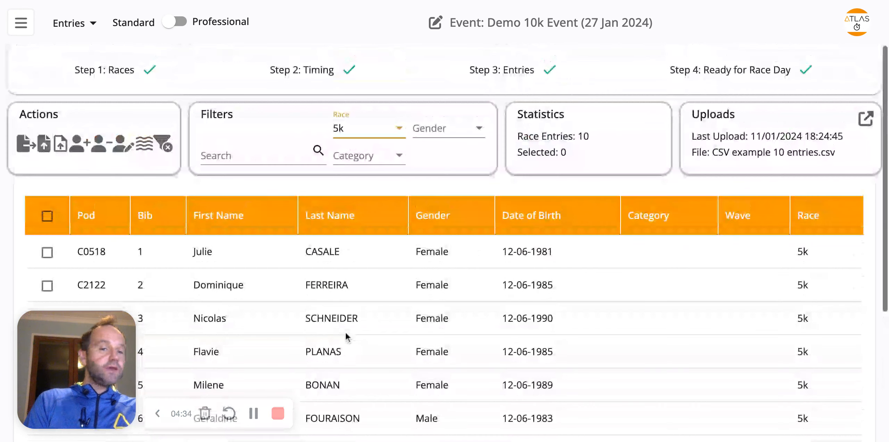
Go back to the event Dashboard page
{"action": "mouse_move", "coordinate": [537, 72]}
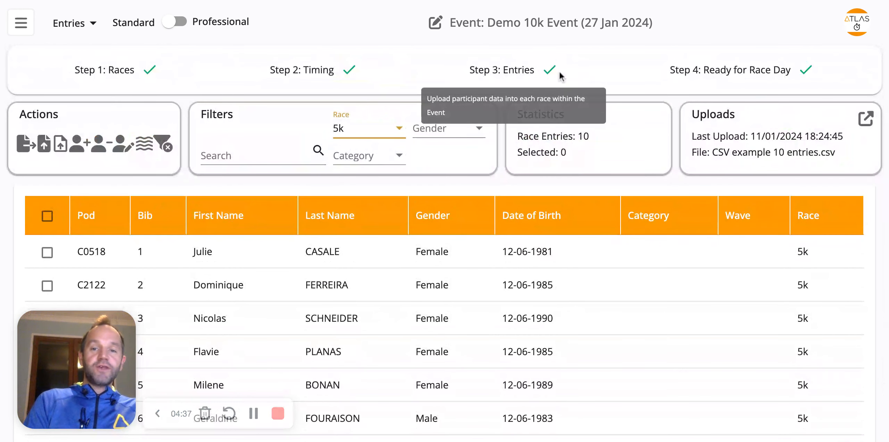
{"action": "mouse_move", "coordinate": [806, 78]}
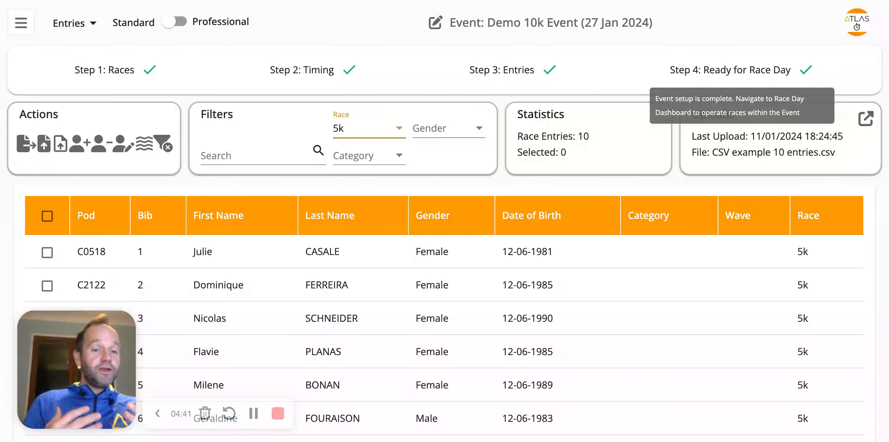
{"action": "left_click", "coordinate": [85, 24]}
{"action": "left_click", "coordinate": [81, 56]}
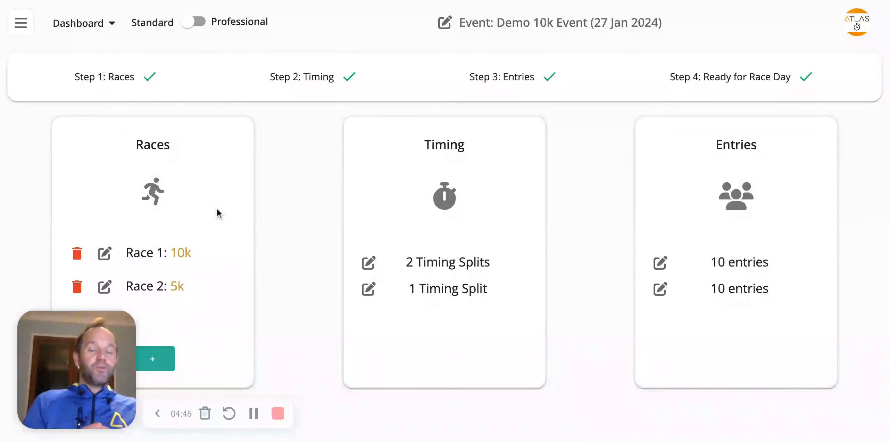